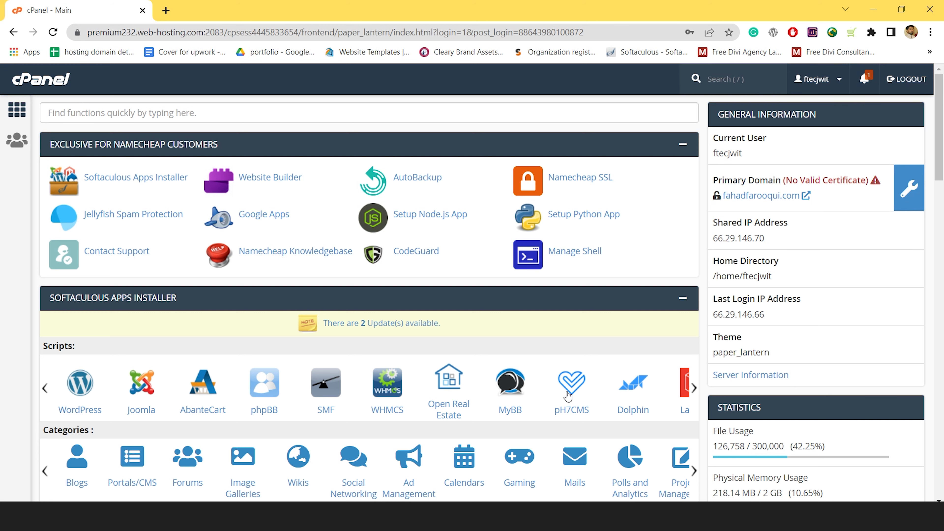
# Open the WordPress page from cPanel's Softaculous Apps Installer section
pyautogui.scroll(-1, 694, 296)
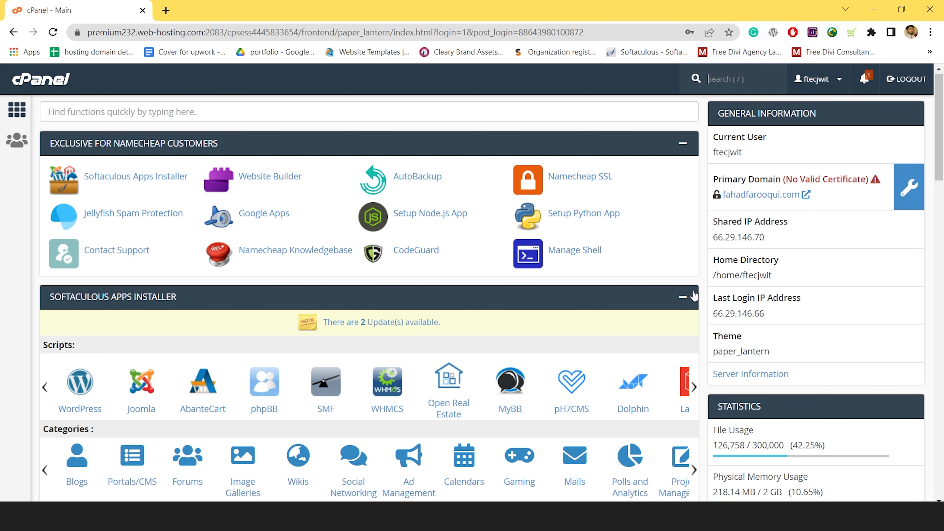
pyautogui.scroll(1, 693, 296)
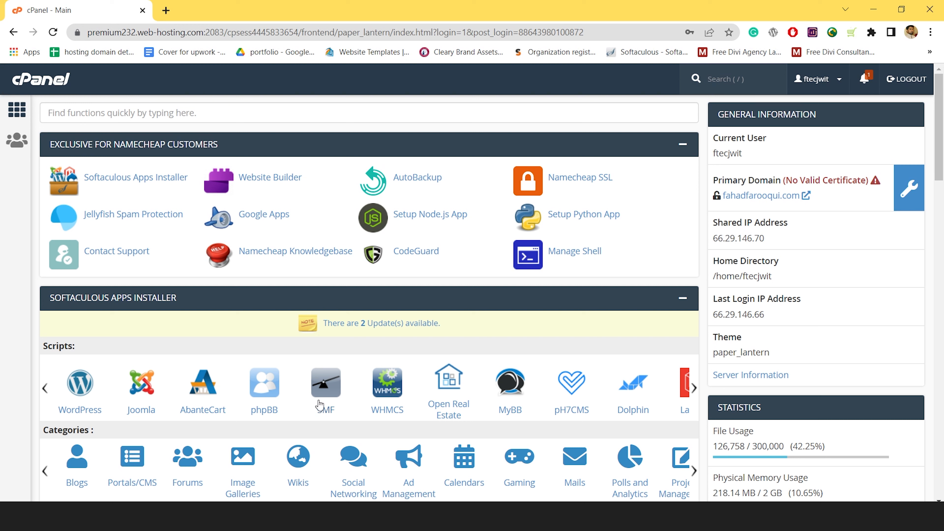
pyautogui.click(80, 396)
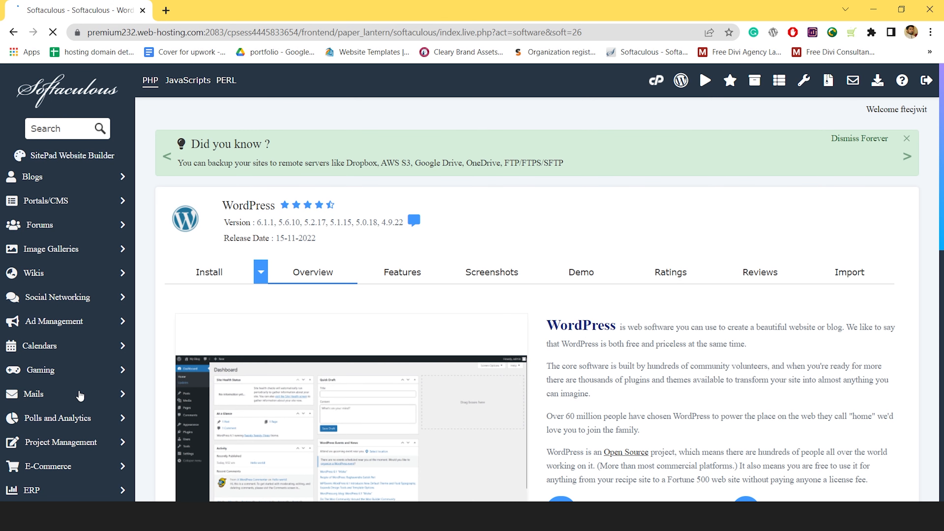
pyautogui.click(207, 277)
pyautogui.click(231, 219)
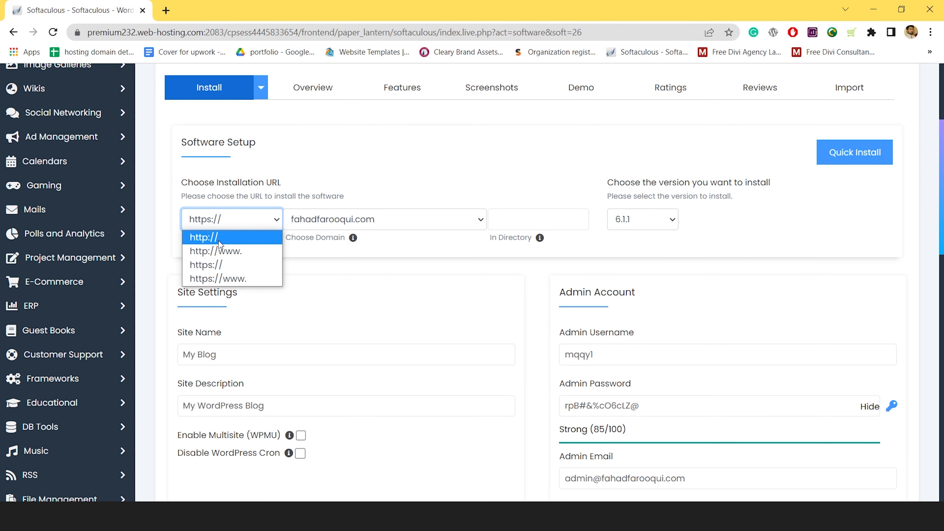
pyautogui.click(737, 222)
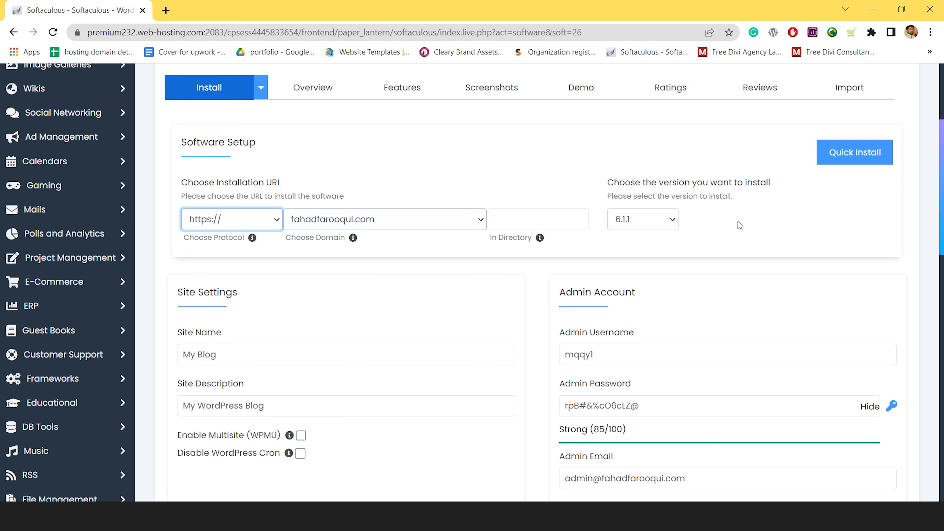
pyautogui.click(396, 228)
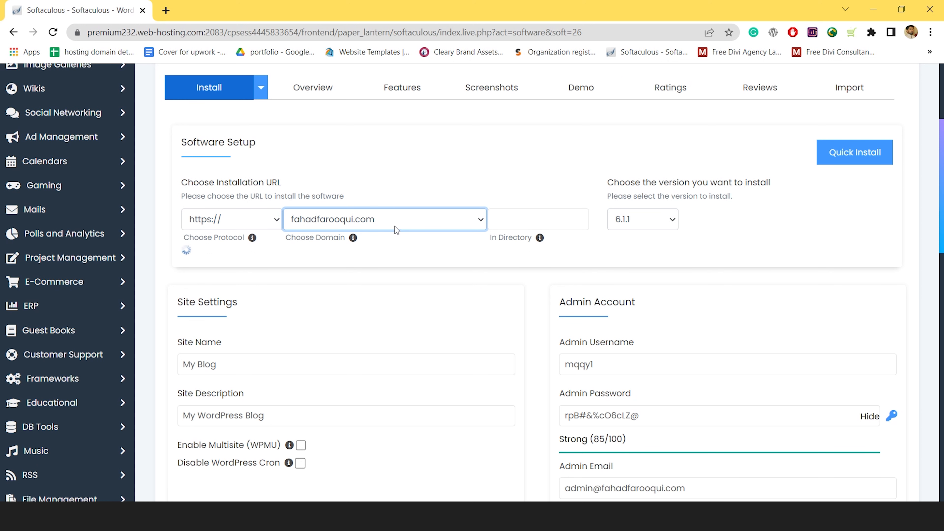
pyautogui.click(547, 220)
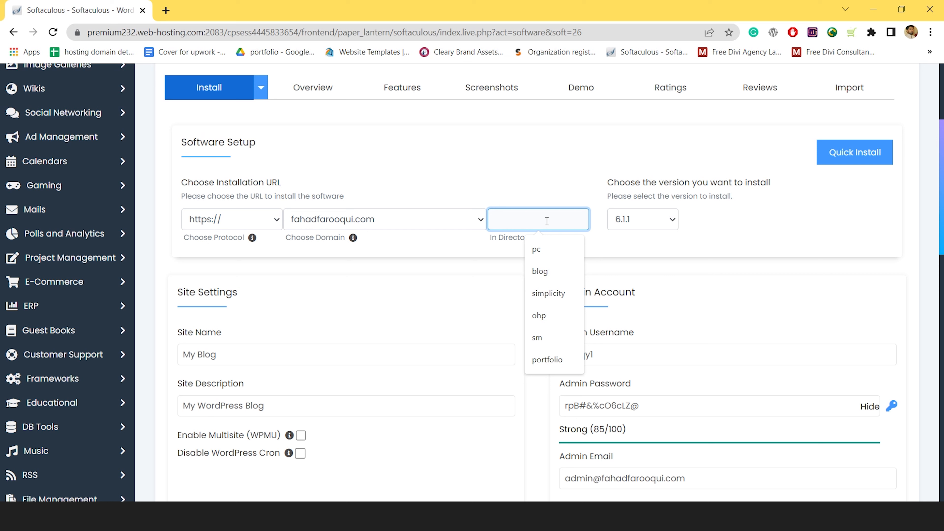
pyautogui.write('shop')
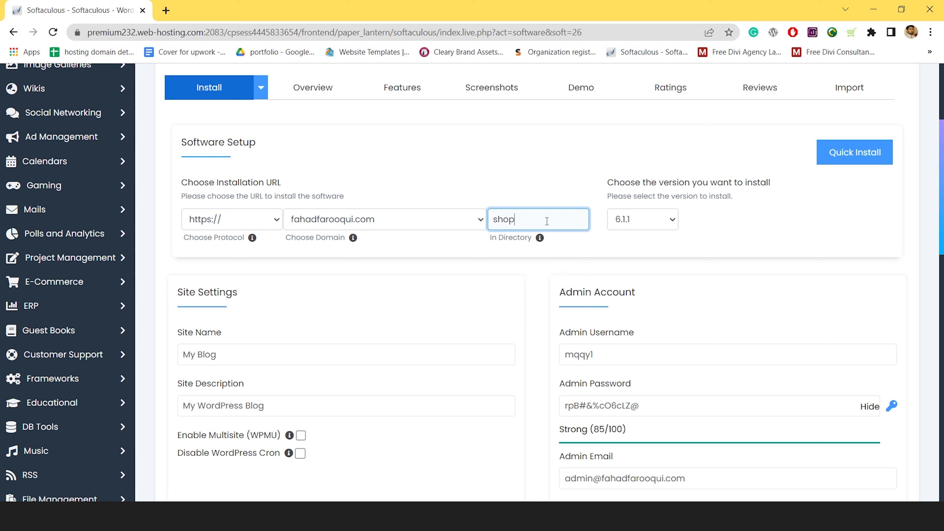
# Name the site 'My shop' with the description 'Shop with ease'
pyautogui.click(349, 363)
pyautogui.press('BackSpace')
pyautogui.press('BackSpace')
pyautogui.press('BackSpace')
pyautogui.press('BackSpace')
pyautogui.write('shop')
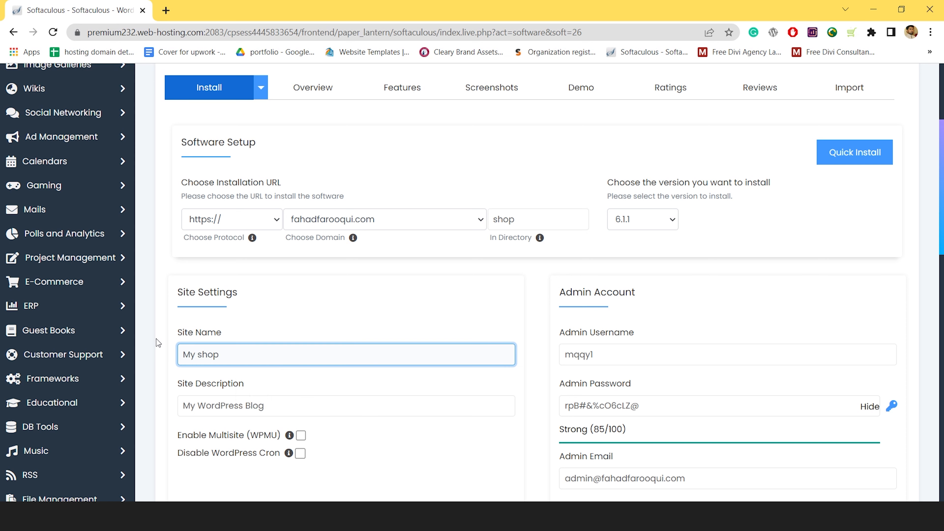
pyautogui.press('Tab')
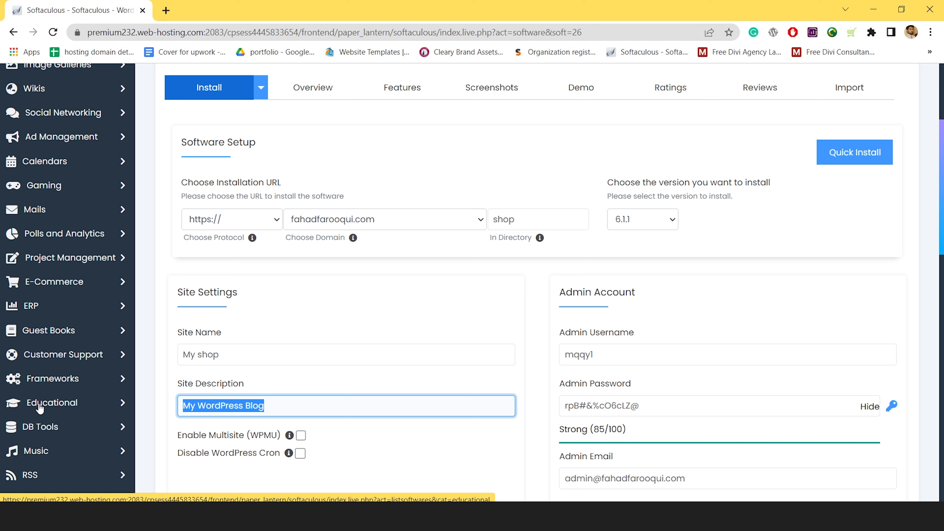
pyautogui.write('S')
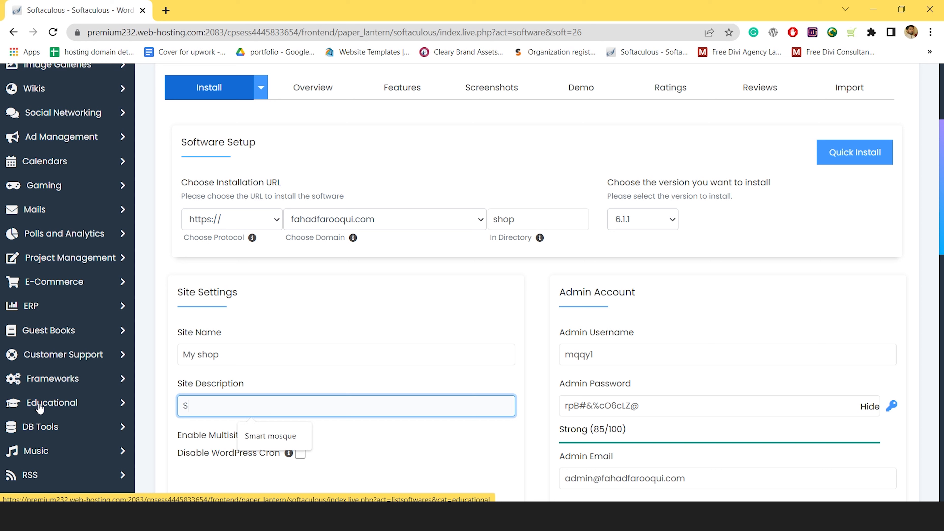
pyautogui.write('hop Ed')
pyautogui.write('sil')
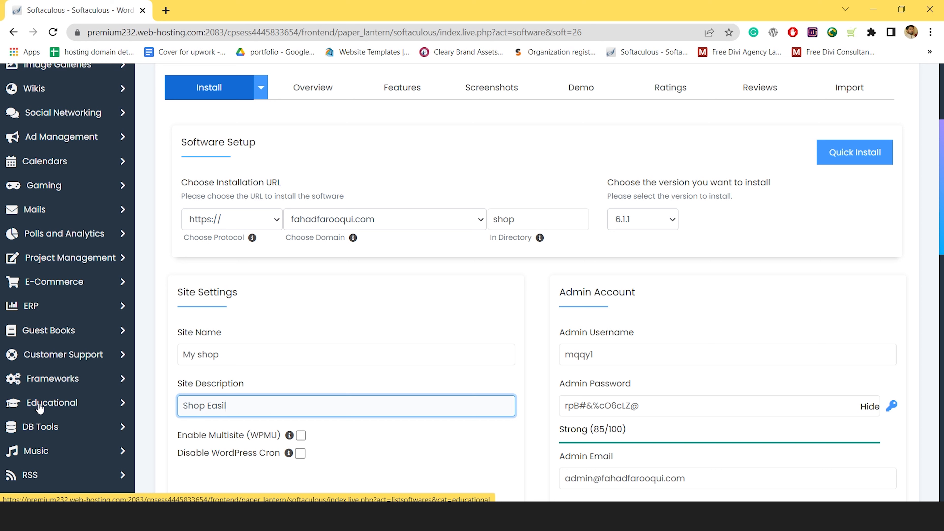
pyautogui.hotkey('ctrl', 'BackSpace')
pyautogui.write('with ease')
# Set the admin username to 'admin' and search Windows for Notepad
pyautogui.press('Tab')
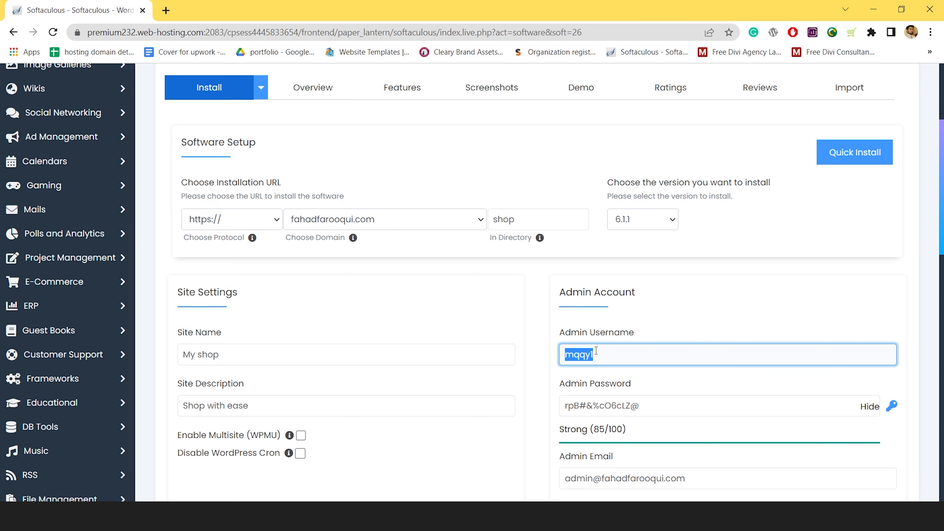
pyautogui.write('admin')
pyautogui.press('Tab')
pyautogui.scroll(-2, 591, 372)
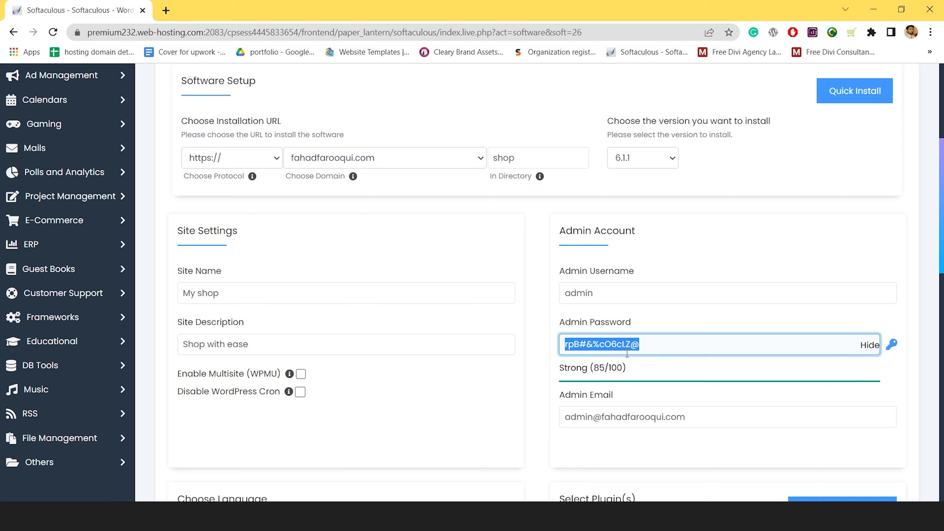
pyautogui.press('super')
pyautogui.write('not')
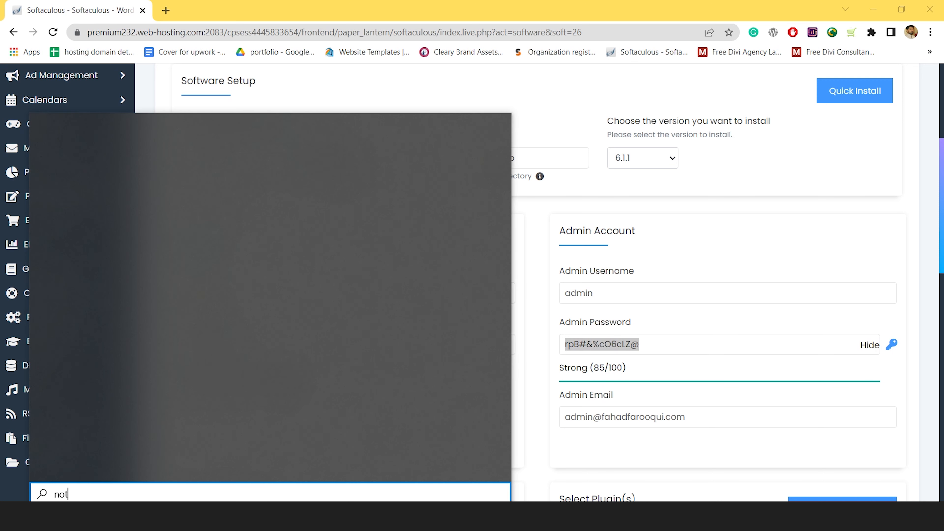
pyautogui.write('e')
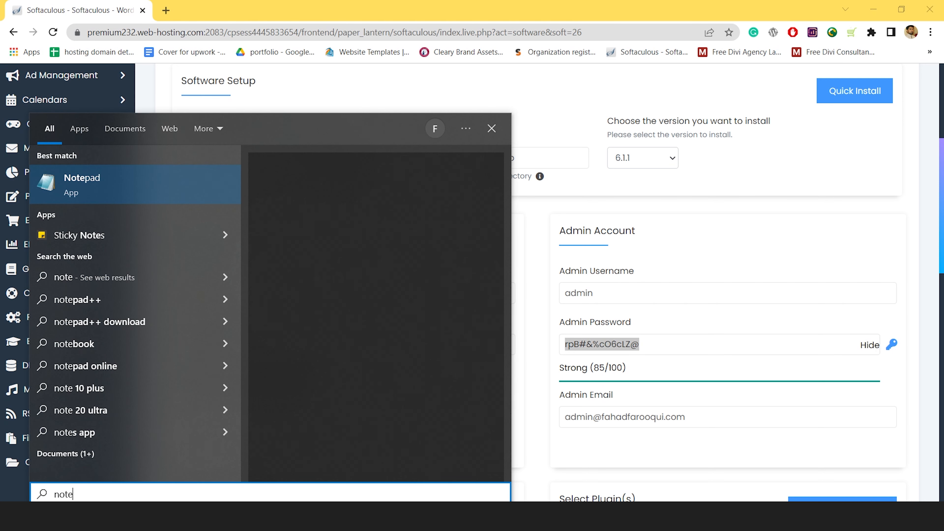
# Paste the generated admin password into a new Notepad note and minimize it
pyautogui.press('Return')
pyautogui.hotkey('ctrl', 'v')
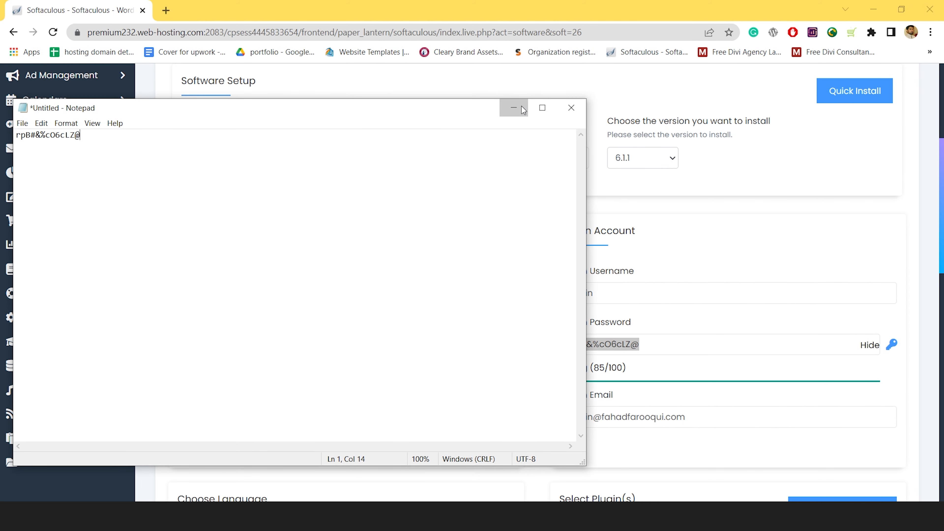
pyautogui.click(522, 109)
pyautogui.scroll(-8, 592, 256)
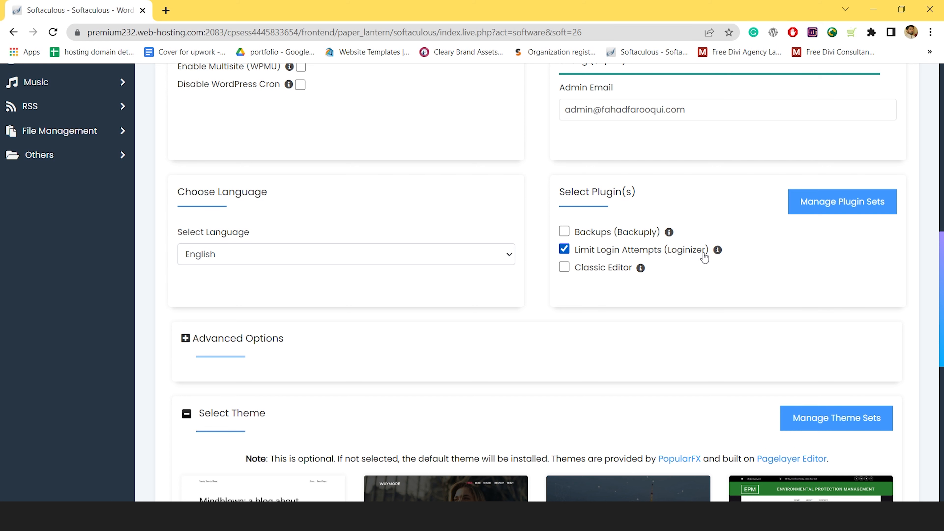
# Replace the default database name wp877 with 'shop' under Advanced Options
pyautogui.doubleClick(252, 164)
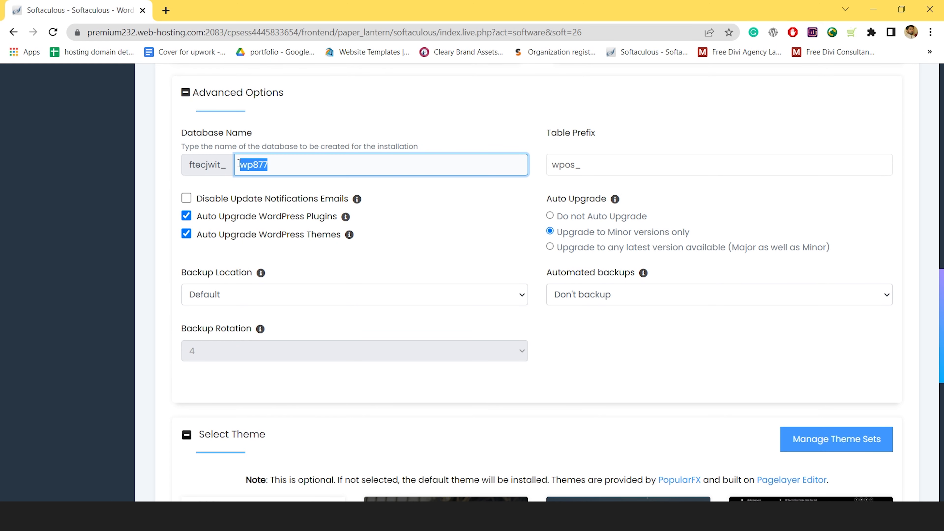
pyautogui.press('BackSpace')
pyautogui.click(270, 168)
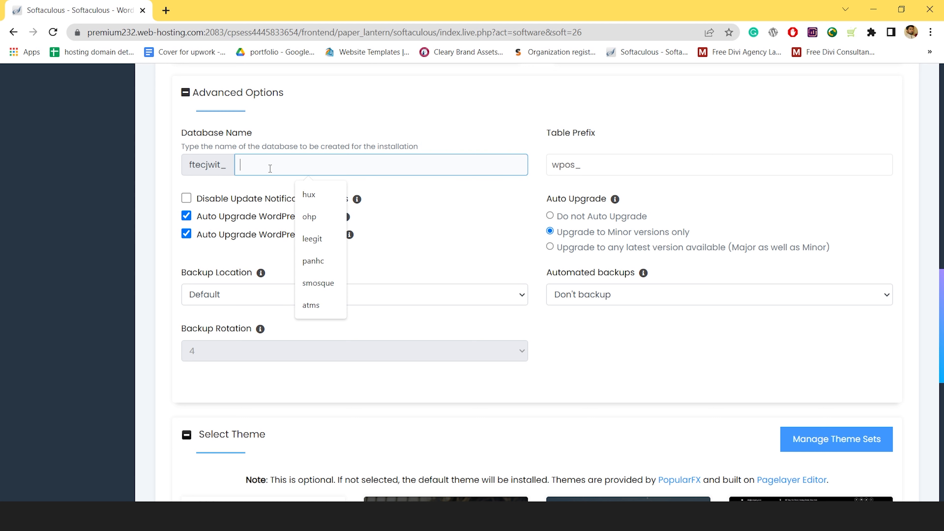
pyautogui.write('shop')
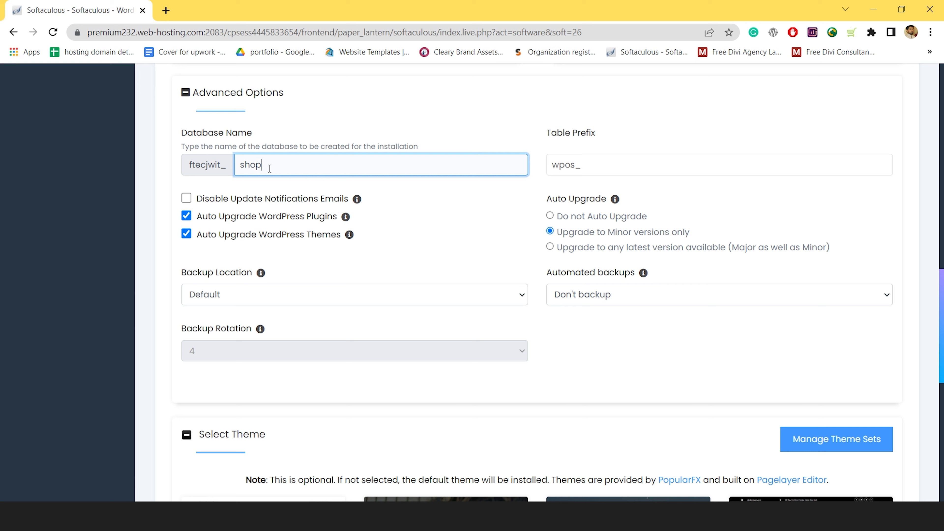
pyautogui.press('Tab')
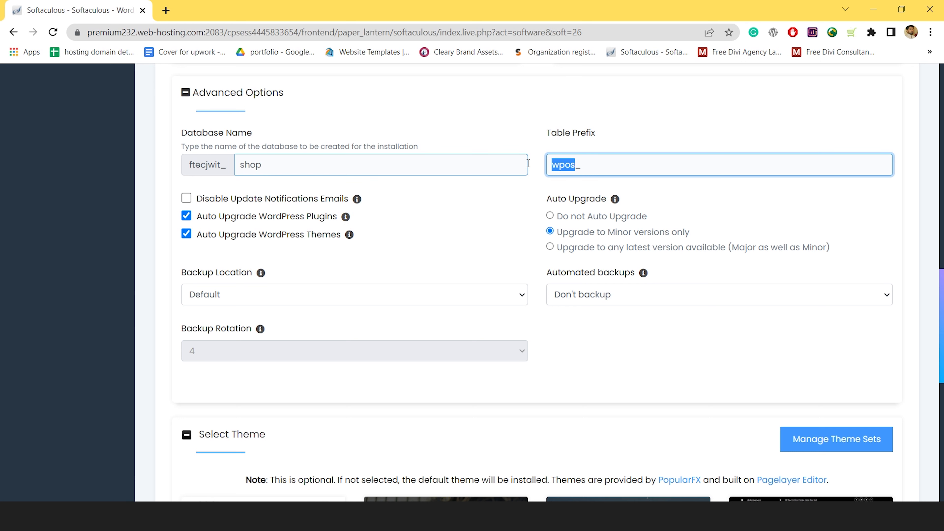
# Run the WordPress install and open the new /shop site from the success page
pyautogui.scroll(-8, 749, 236)
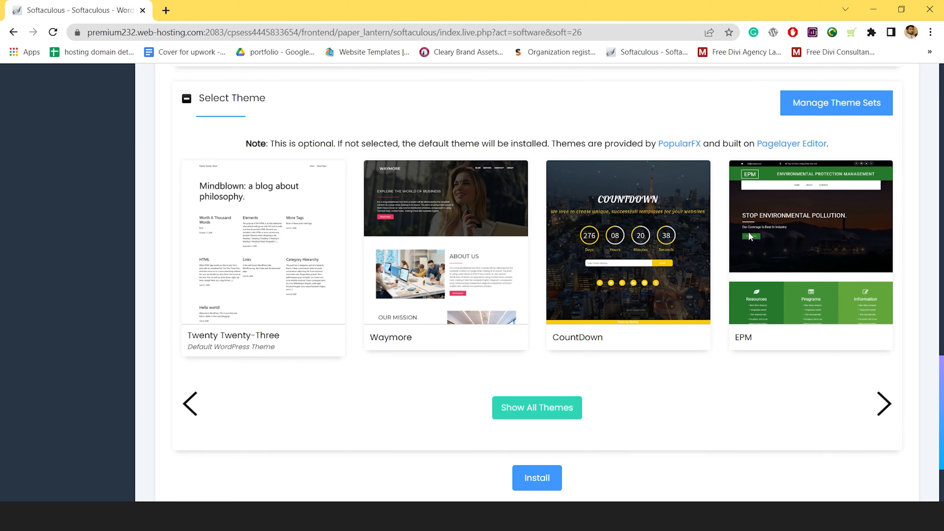
pyautogui.click(536, 477)
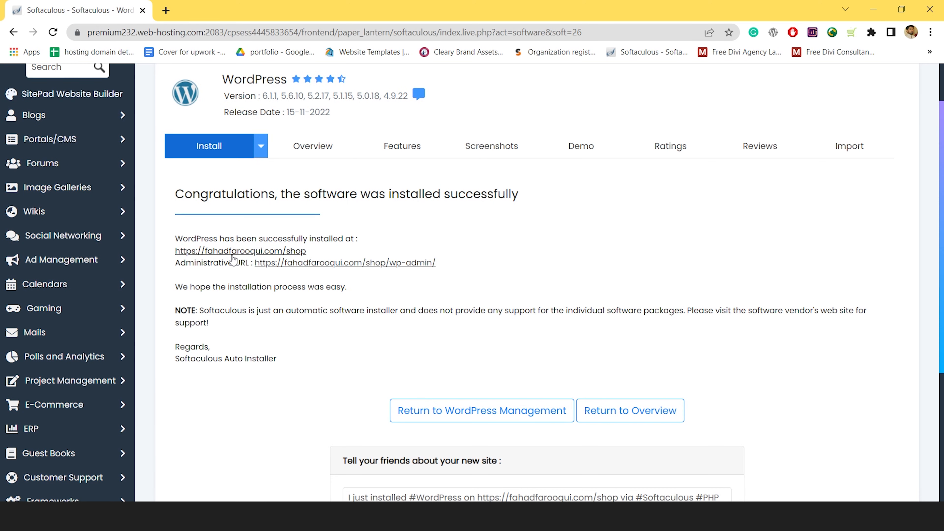
pyautogui.click(232, 254)
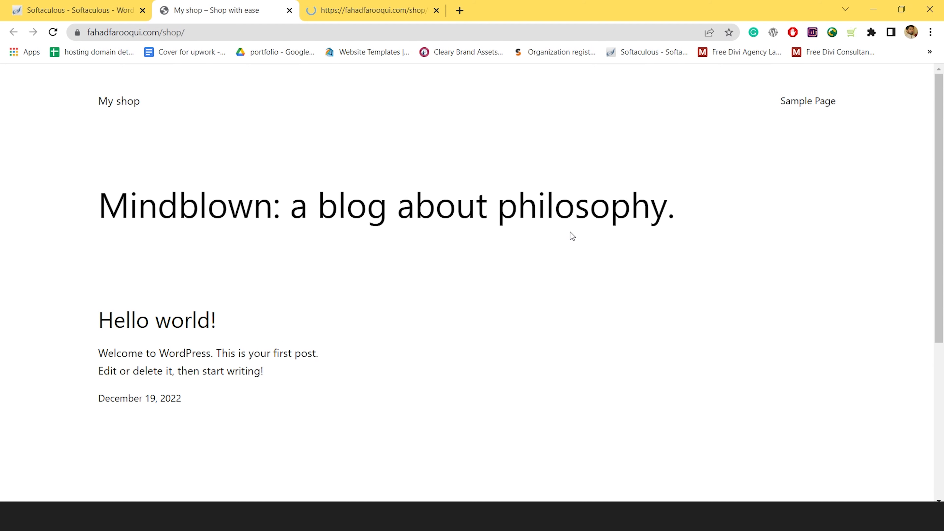
# Go from the wp-admin dashboard to the admin user's Edit Profile page
pyautogui.click(399, 5)
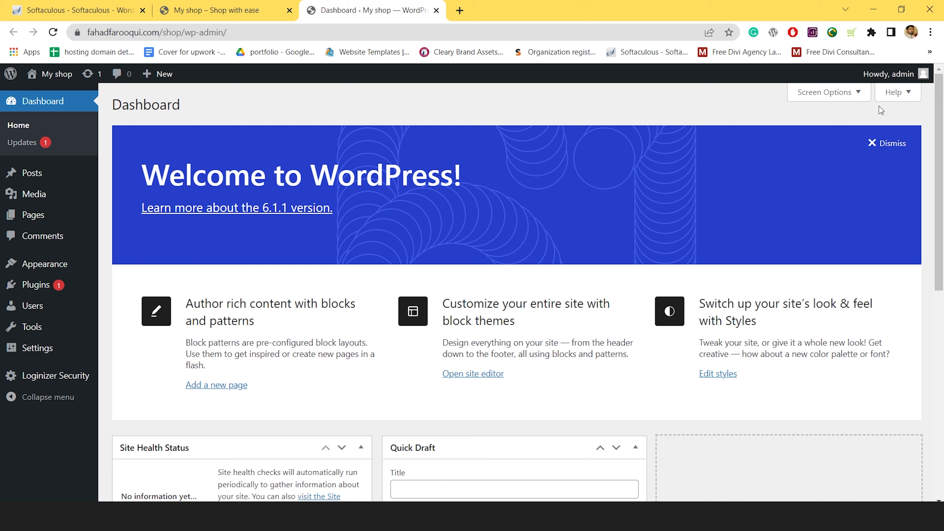
pyautogui.moveTo(891, 74)
pyautogui.click(855, 119)
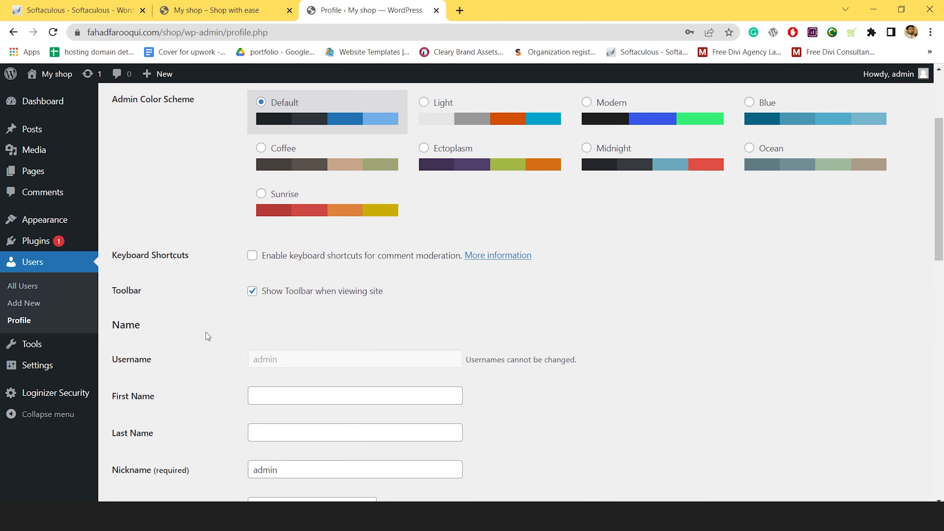
# Set a new admin account password using the one saved in Notepad
pyautogui.scroll(-15, 206, 332)
pyautogui.click(307, 274)
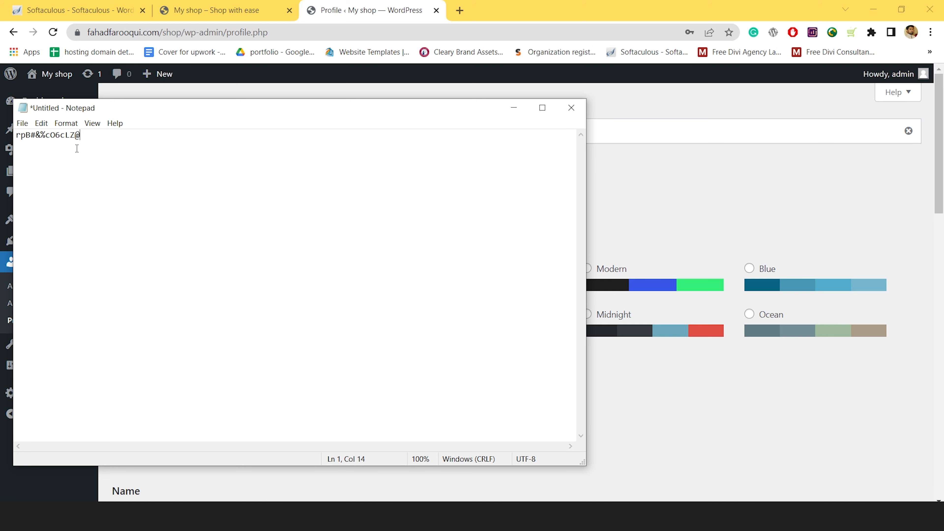
pyautogui.hotkey('ctrl', 'a')
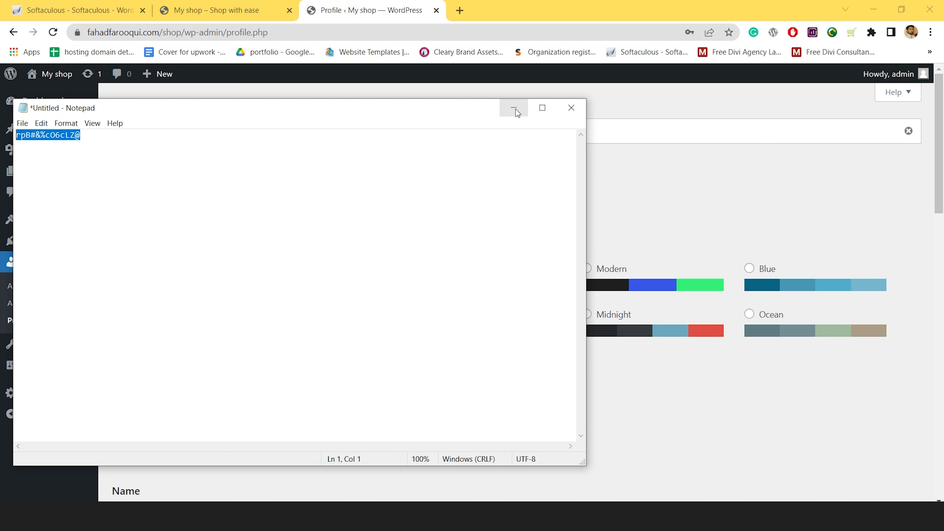
pyautogui.click(514, 108)
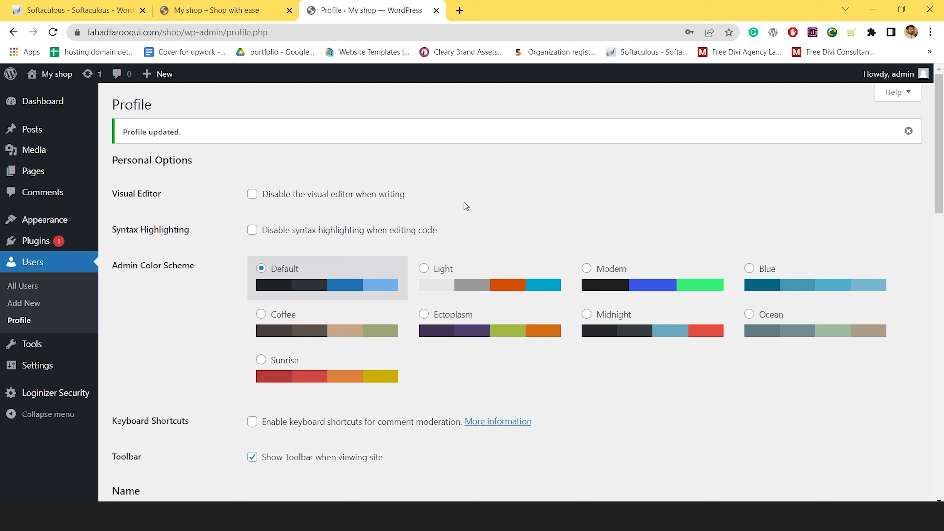
# Search the themes for 'astra' and install the Astra theme
pyautogui.click(136, 224)
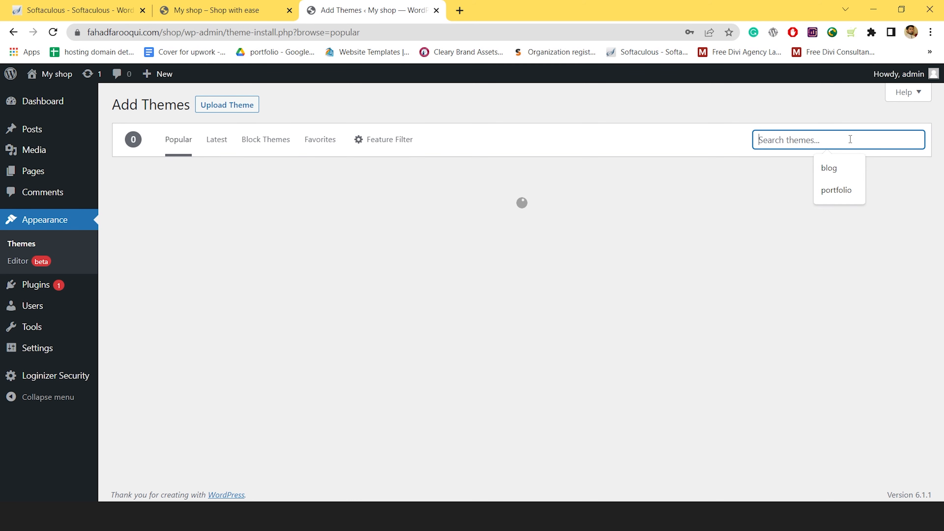
pyautogui.write('astra')
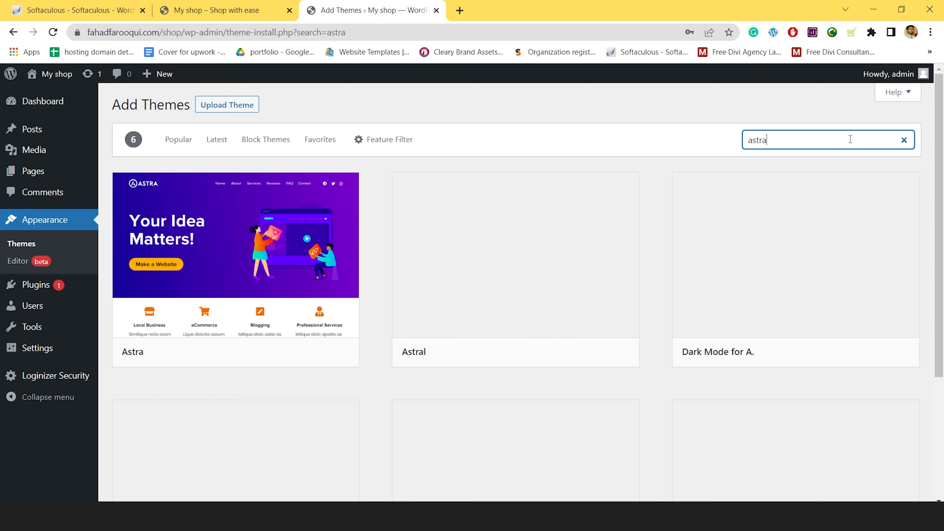
pyautogui.click(278, 352)
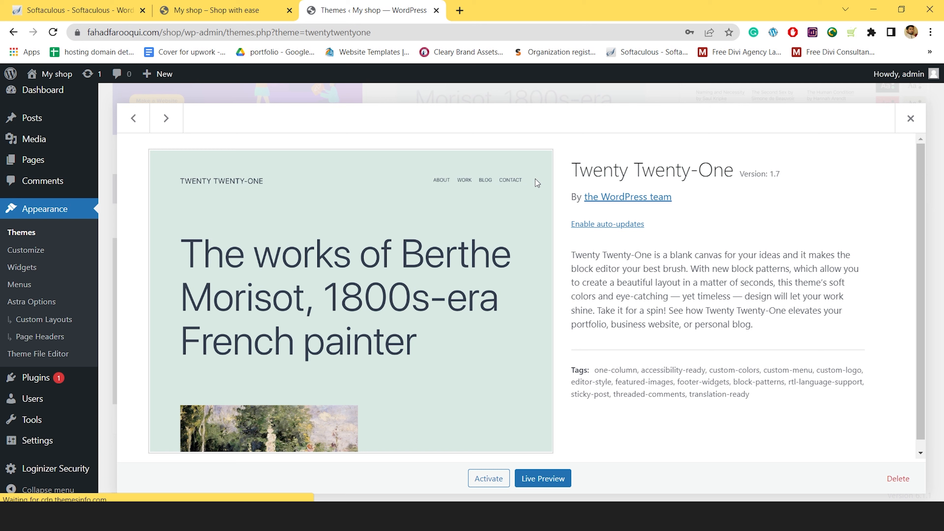
# Close the theme details view with Esc
pyautogui.press('Escape')
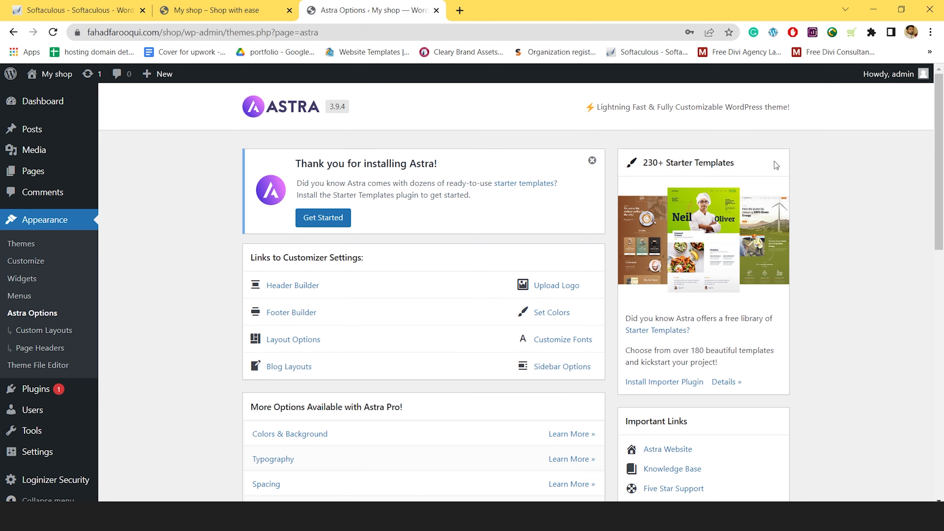
# Install Astra's Starter Templates importer plugin, then go to Appearance > Custom Layouts
pyautogui.click(643, 383)
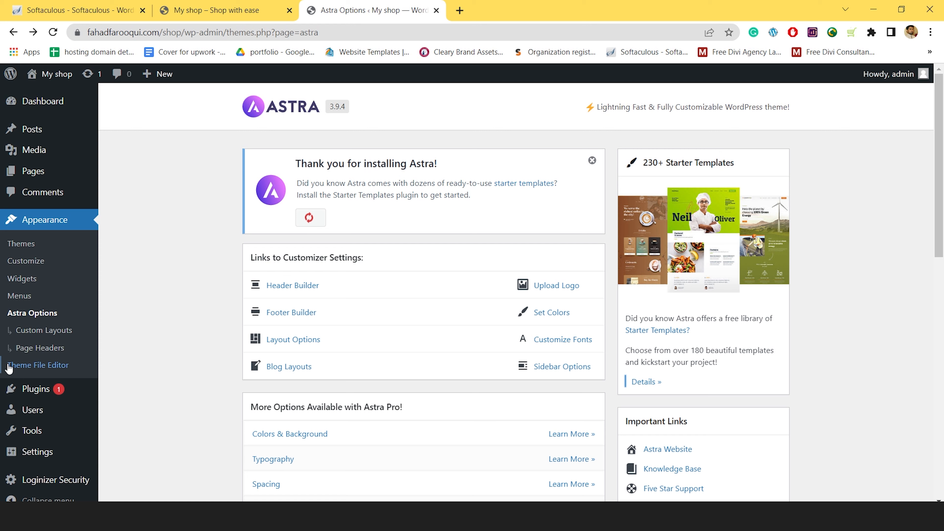
pyautogui.click(22, 330)
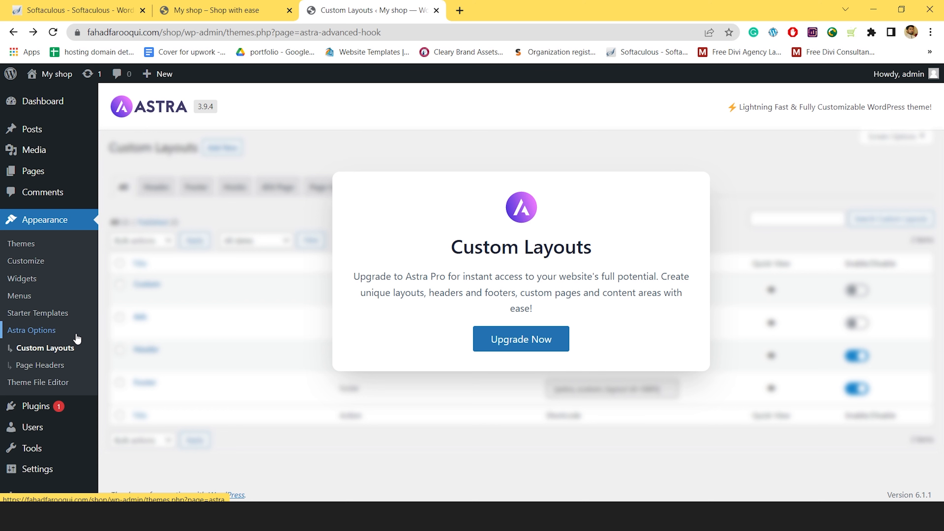
# Open the Starter Templates library with Elementor as page builder and search for E-Commerce templates
pyautogui.click(37, 313)
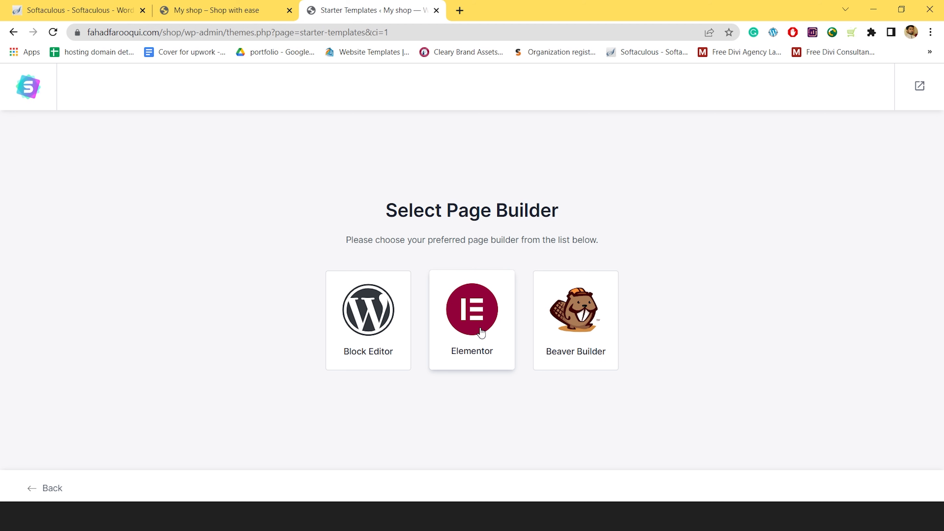
pyautogui.click(480, 332)
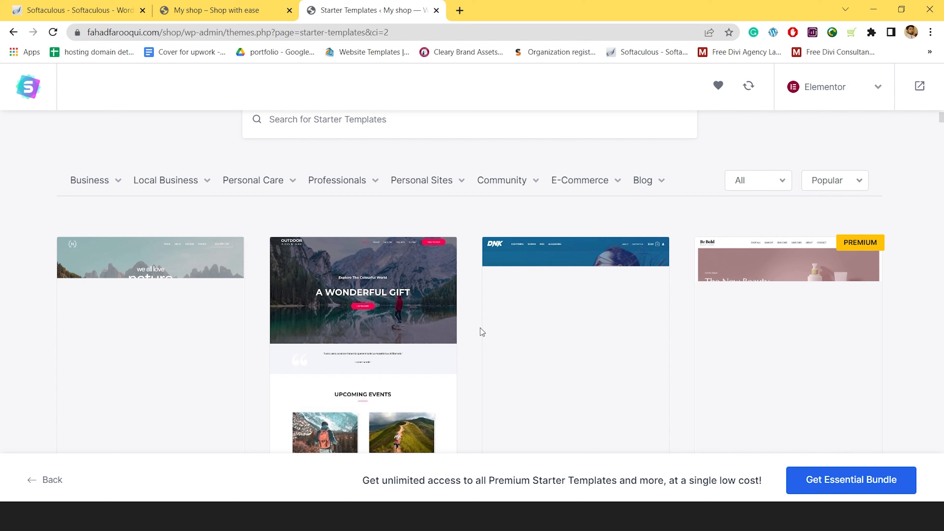
pyautogui.scroll(-8, 924, 225)
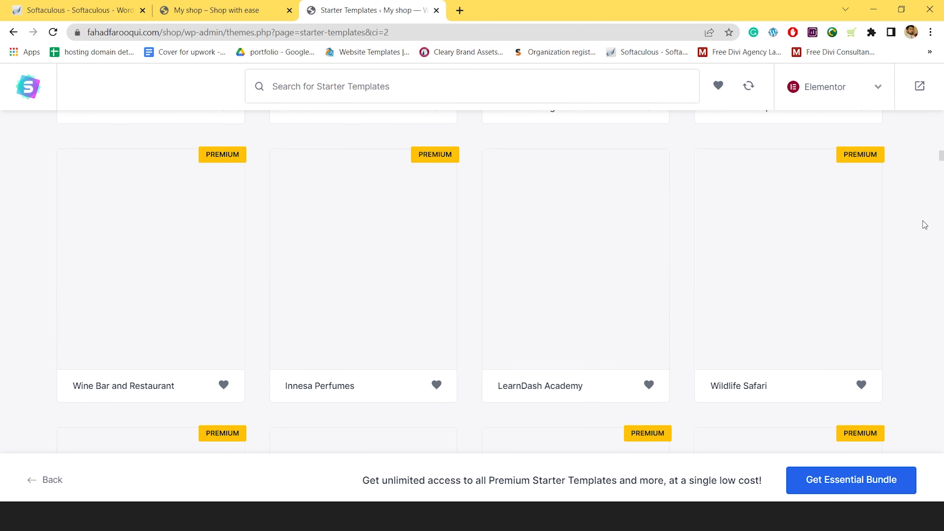
pyautogui.scroll(10, 672, 417)
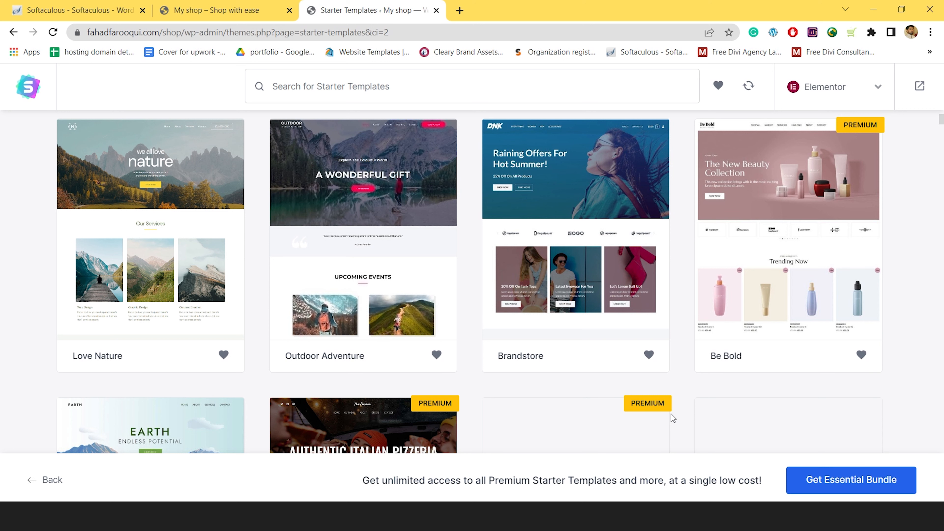
pyautogui.write('e c')
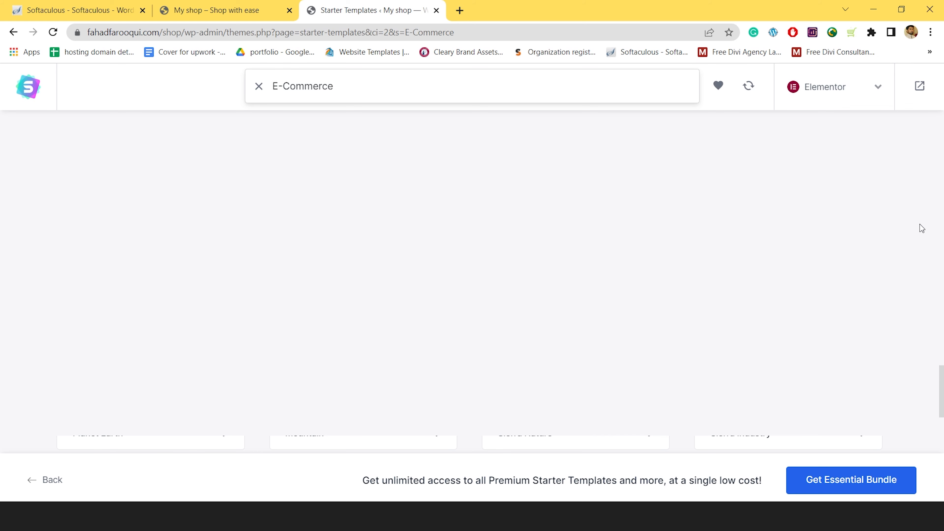
# Scroll through the E-Commerce template results to find the Organic Store template
pyautogui.scroll(10, 784, 257)
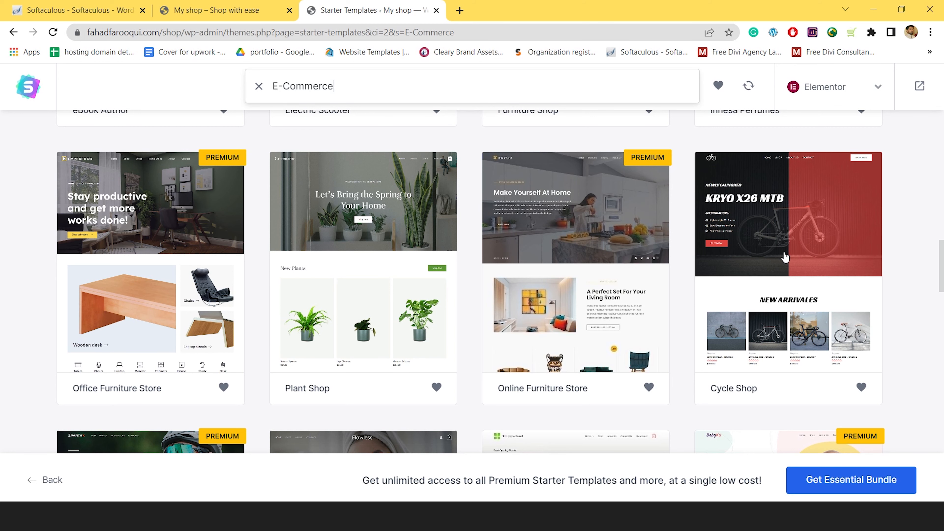
pyautogui.scroll(-10, 587, 244)
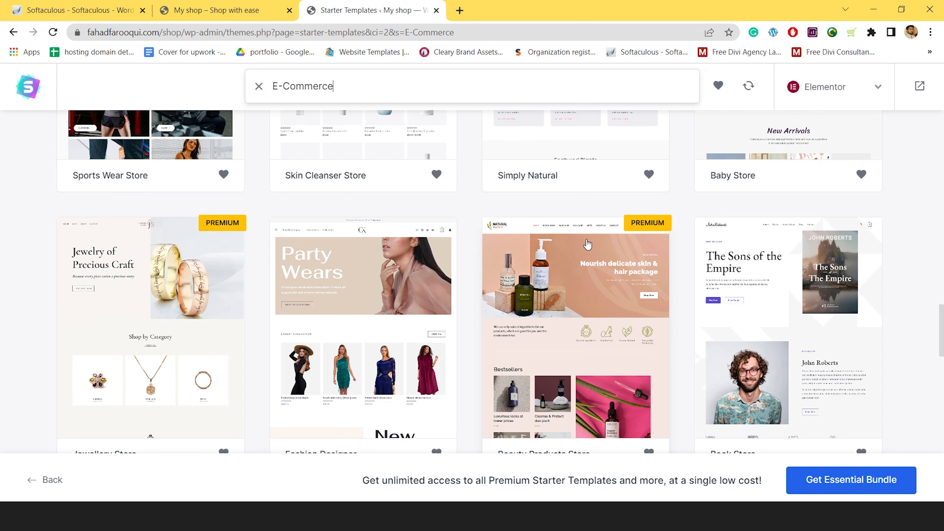
pyautogui.scroll(-3, 843, 260)
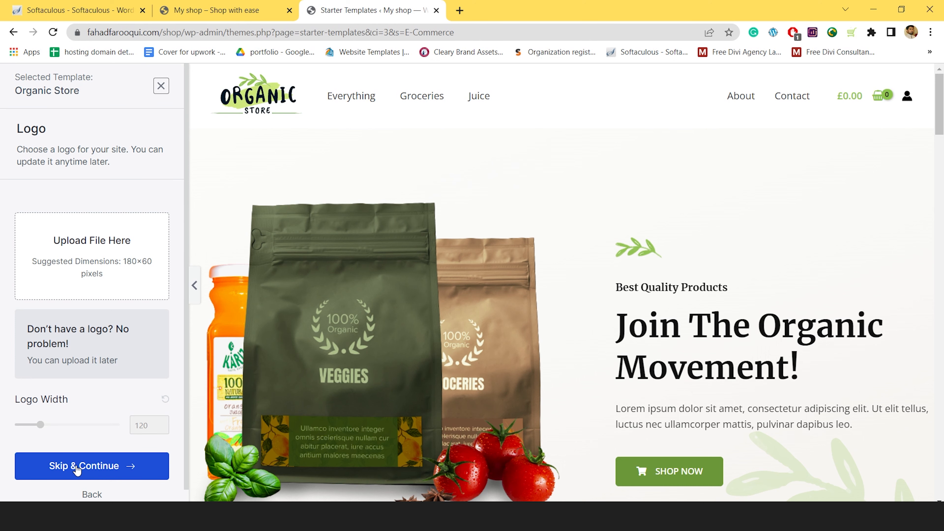
# Skip the logo and apply the orange colour palette to the Organic Store template
pyautogui.click(77, 465)
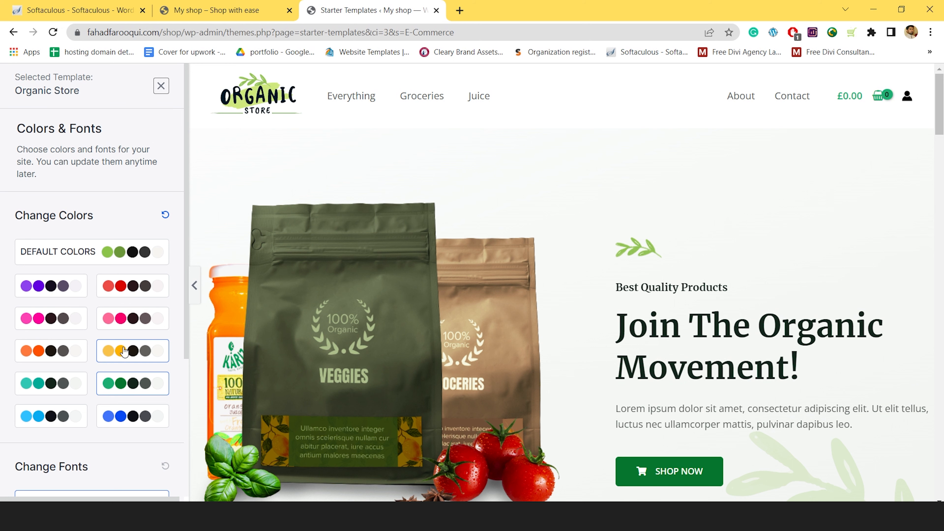
pyautogui.click(74, 351)
pyautogui.scroll(-5, 76, 319)
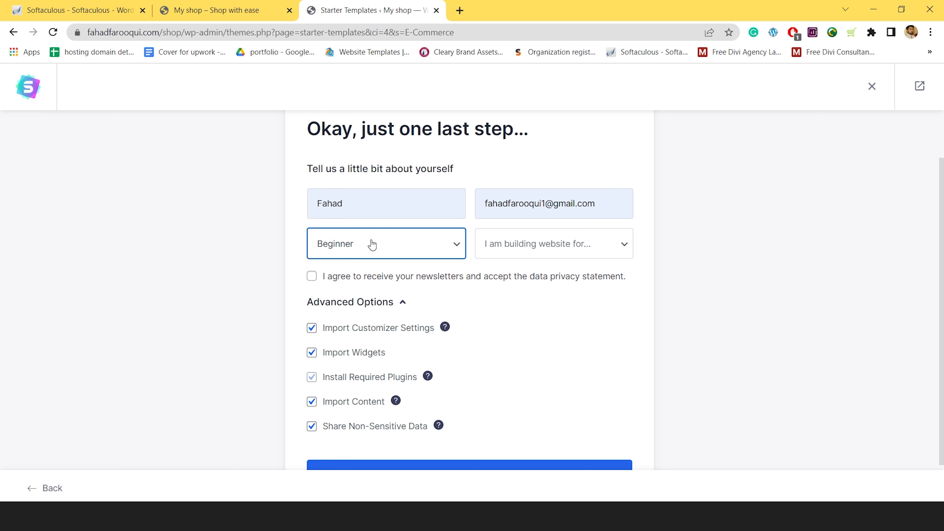
# Choose Myself/My Company, accept the newsletter and privacy terms, and submit to build the website
pyautogui.click(553, 244)
pyautogui.click(312, 276)
pyautogui.scroll(-1, 356, 362)
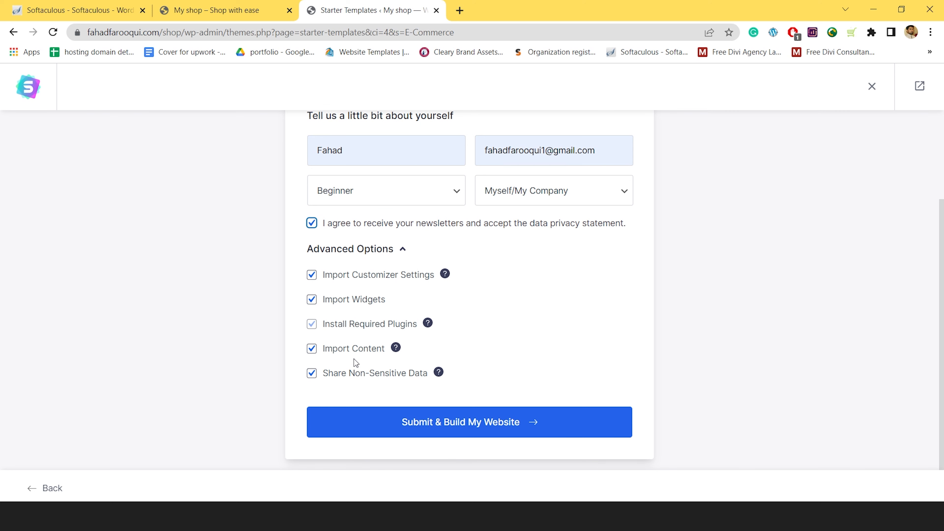
pyautogui.moveTo(439, 374)
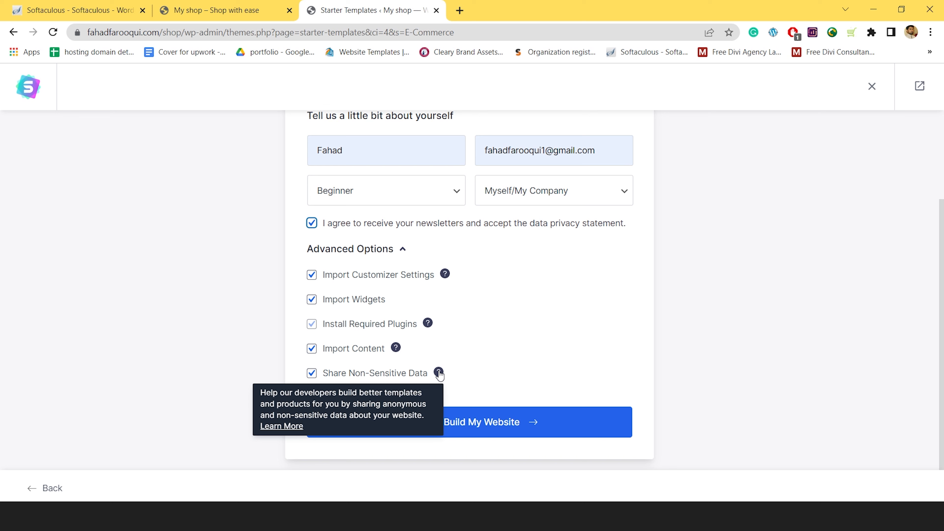
pyautogui.click(457, 428)
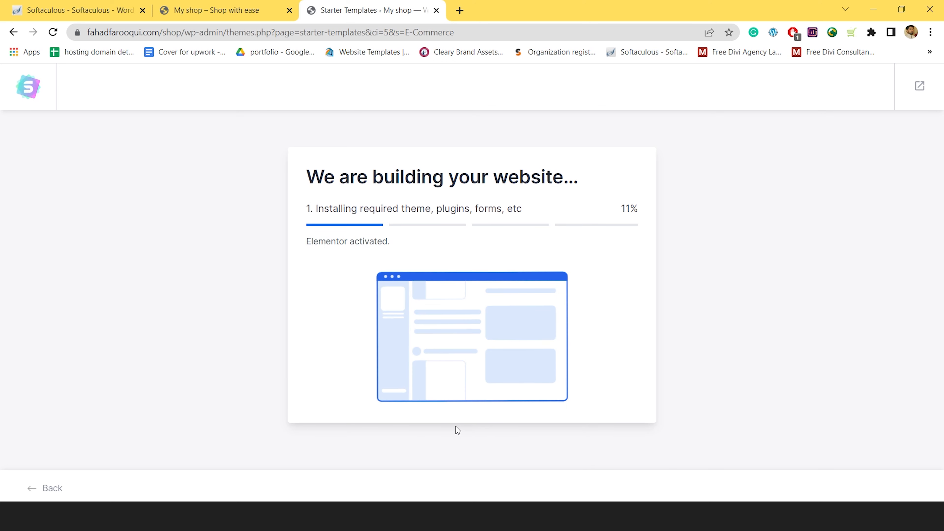
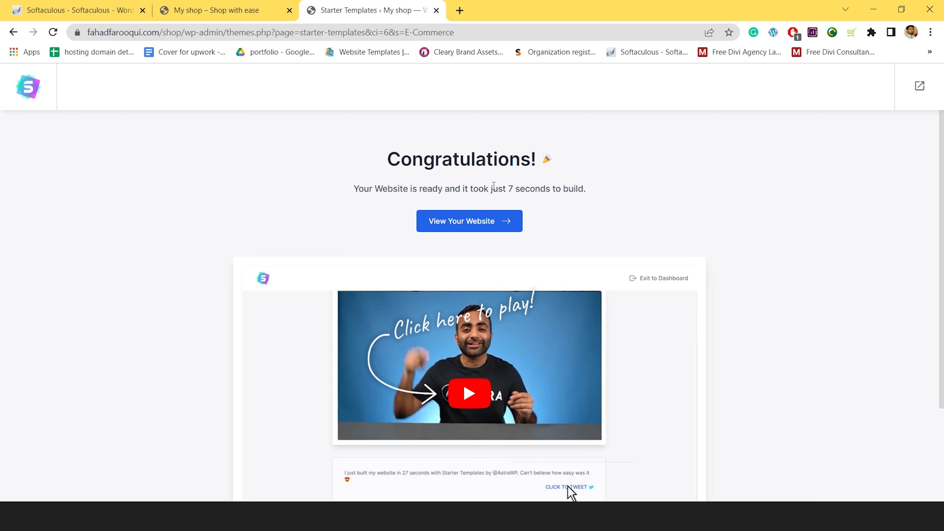
# Scroll the Congratulations page and bring up the new Organic Store home page in Elementor's editor
pyautogui.scroll(-5, 883, 252)
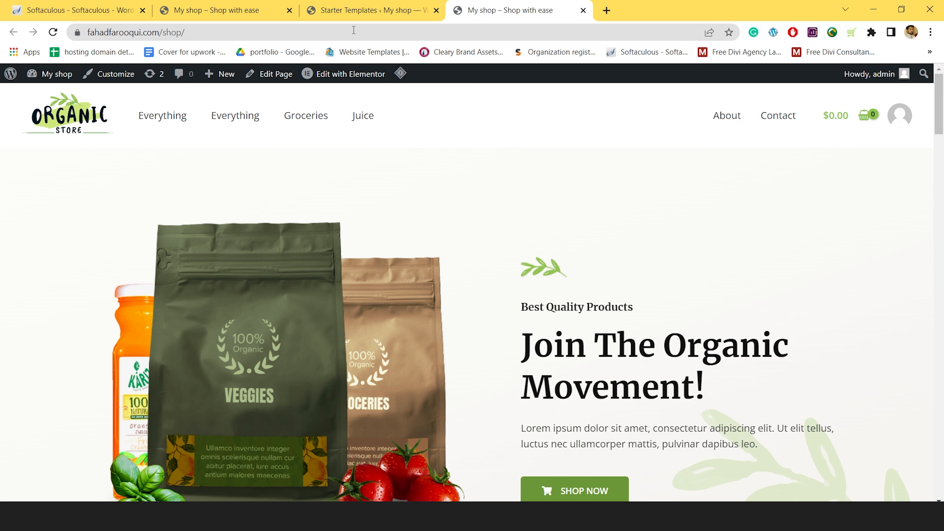
pyautogui.click(351, 74)
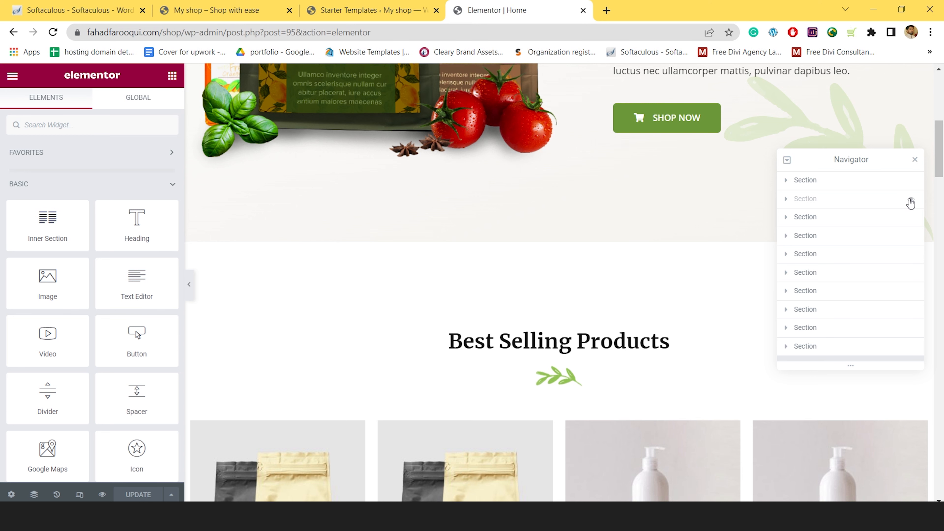
# In the Navigator, select the dark free-shipping section and the image inside its column
pyautogui.click(788, 217)
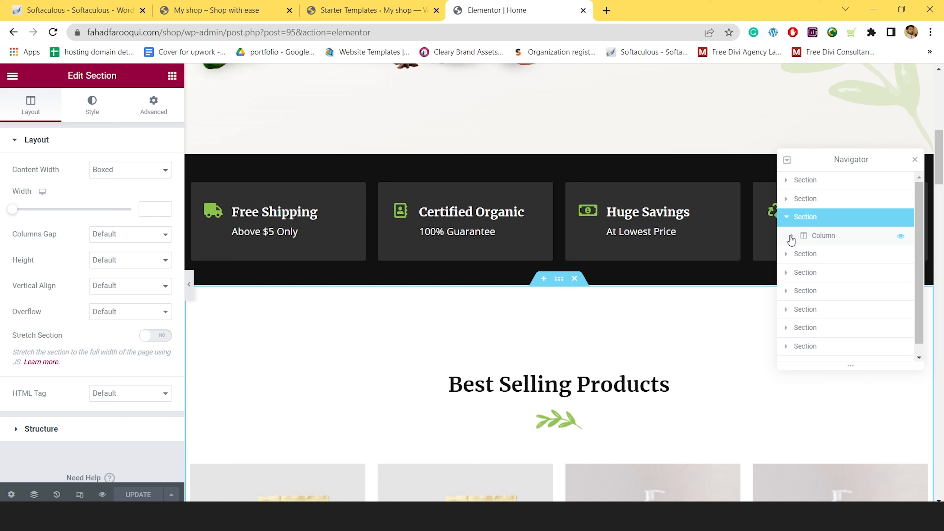
pyautogui.click(790, 236)
pyautogui.click(902, 275)
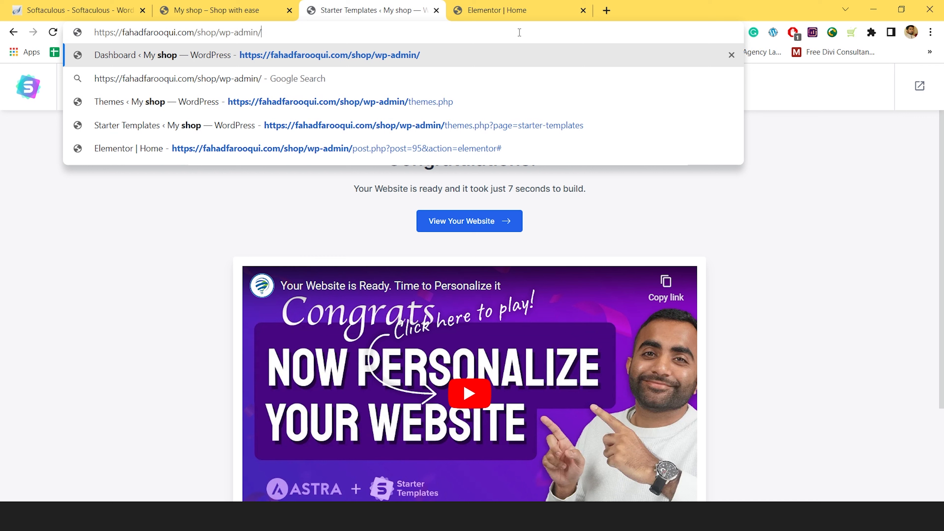
# Load the /shop/wp-admin dashboard and start the WooCommerce setup wizard from WooCommerce Home
pyautogui.press('Return')
pyautogui.moveTo(59, 289)
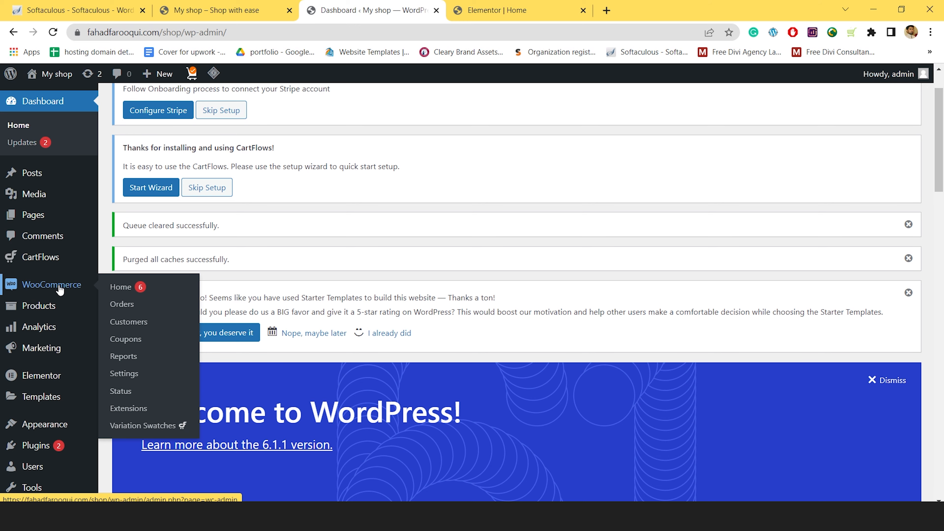
pyautogui.click(59, 289)
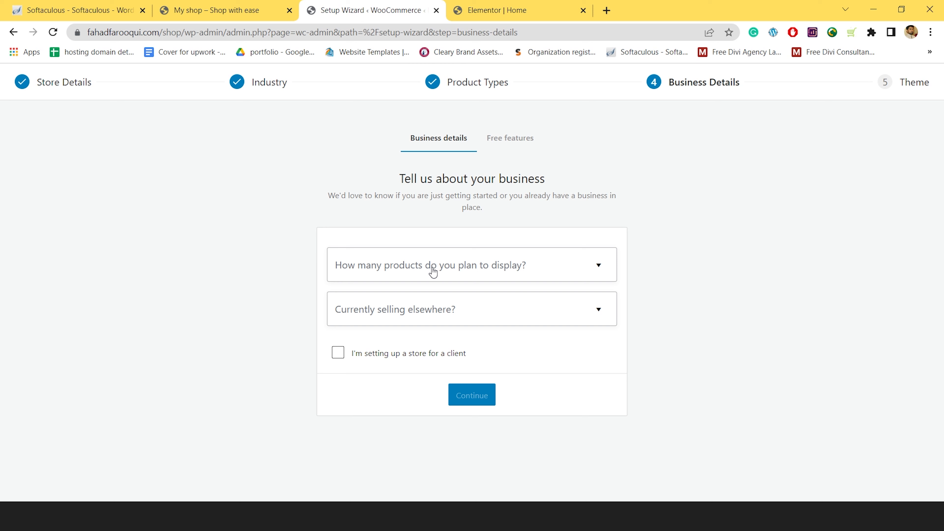
# Expand the annual revenue choices in the Business Details step
pyautogui.click(388, 396)
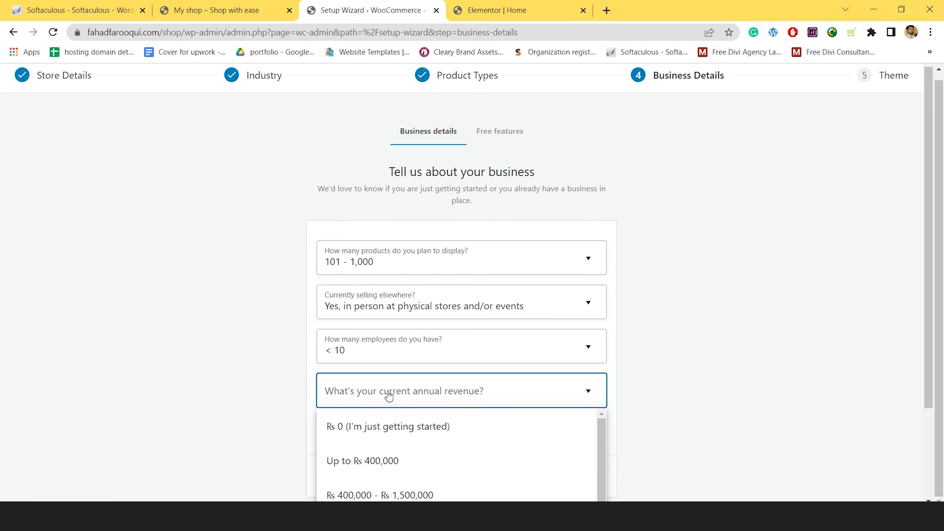
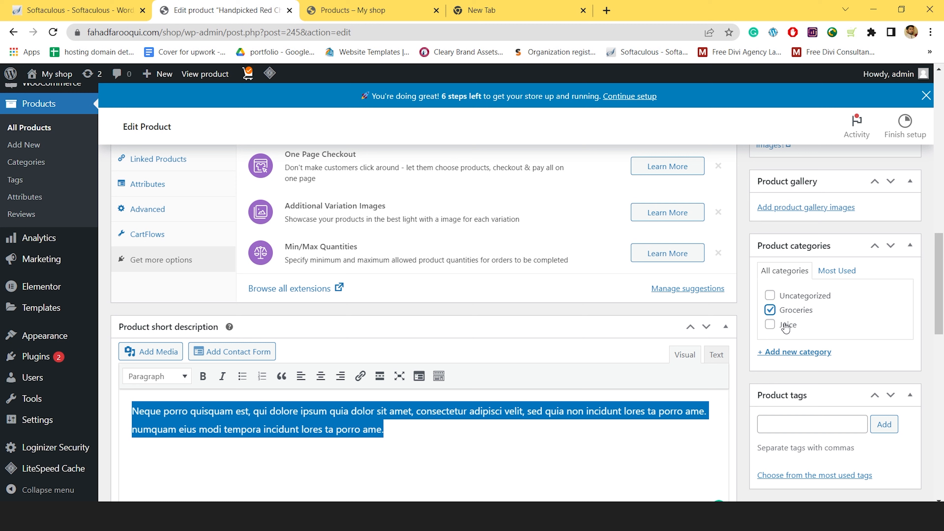
# Scroll up the shop page and open the product types list showing Groceries (20) and Juice (18)
pyautogui.scroll(4, 245, 208)
pyautogui.click(249, 199)
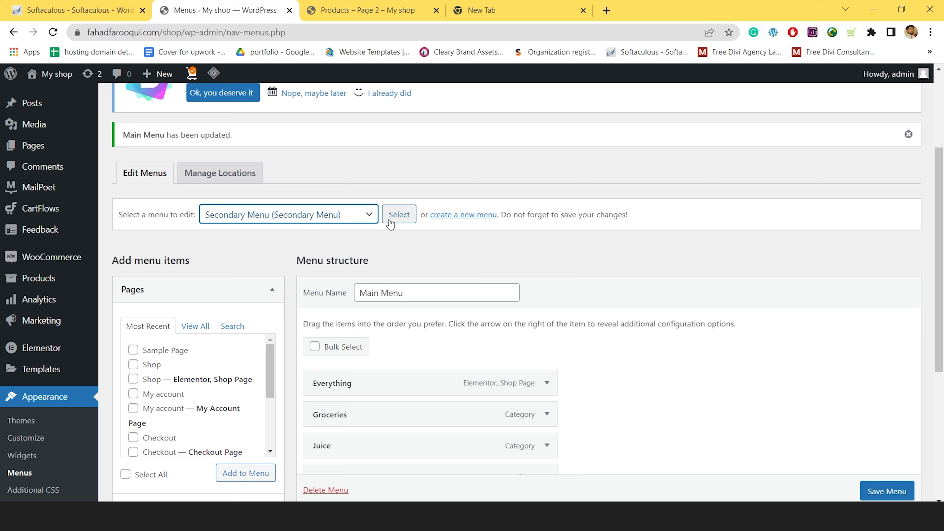
# Reload the shop page so the header shows the Everything, Groceries and Juice menu links
pyautogui.click(55, 36)
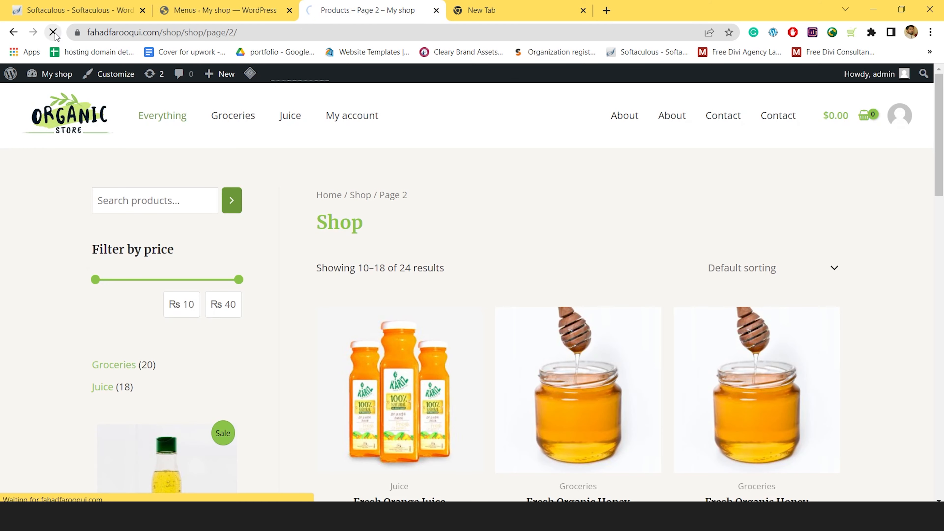